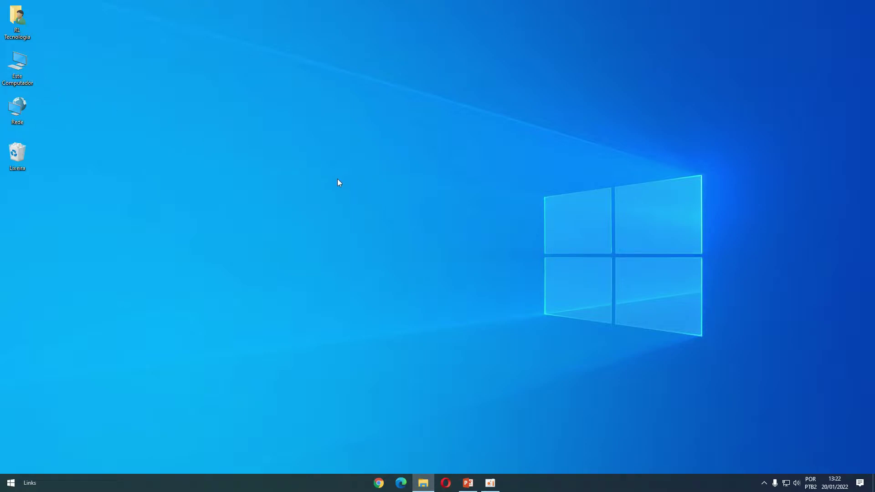
Step: Move the Este Computador window on the desktop, close it, reopen it from its desktop icon and close it again
left_click_drag(301, 160, 502, 82)
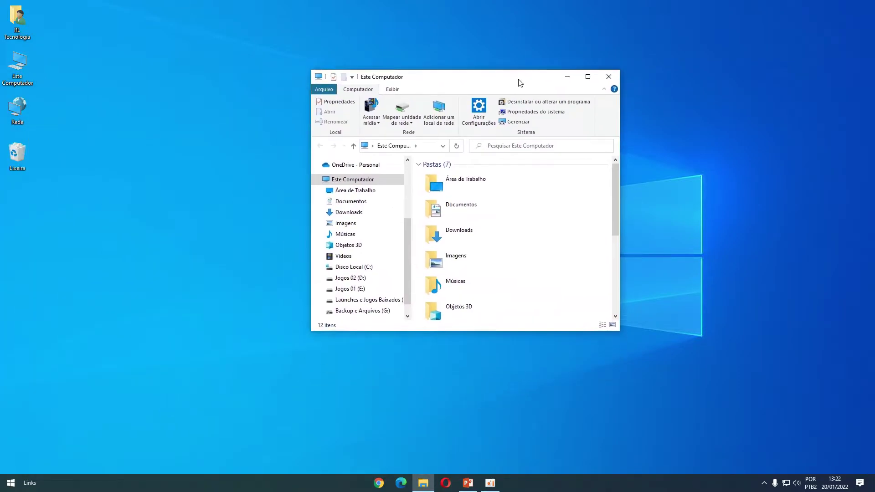
left_click(609, 75)
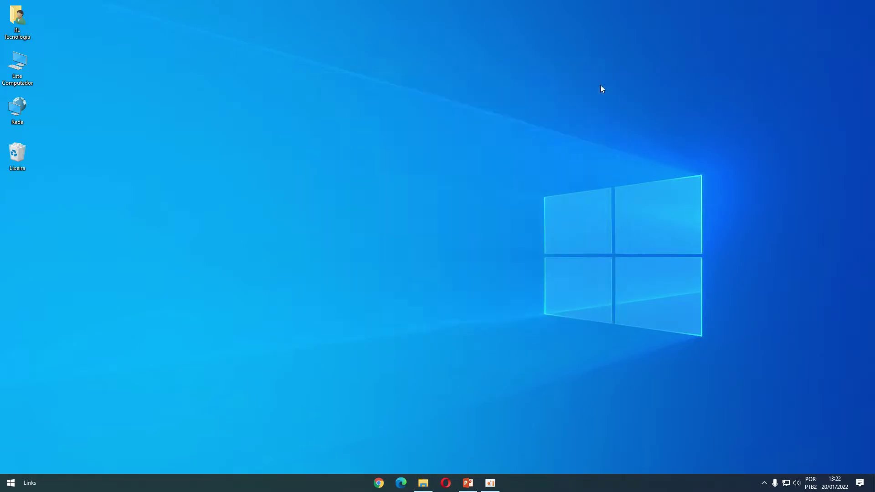
double_click(18, 70)
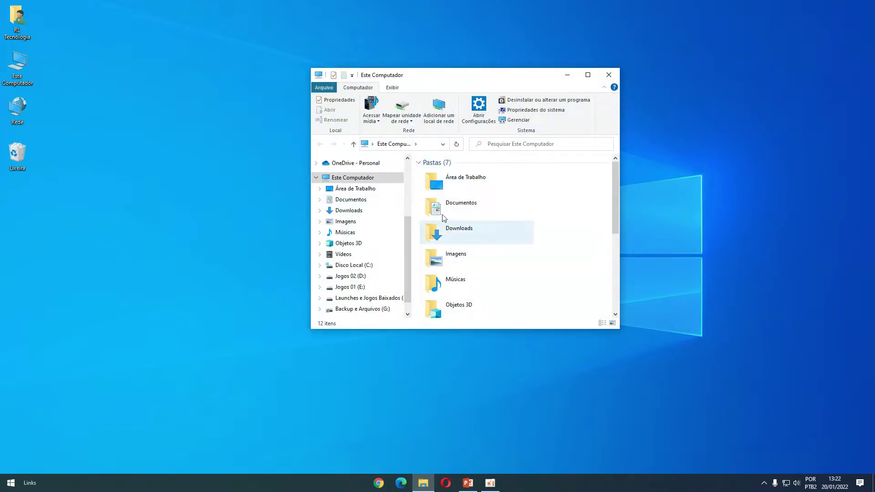
left_click(609, 77)
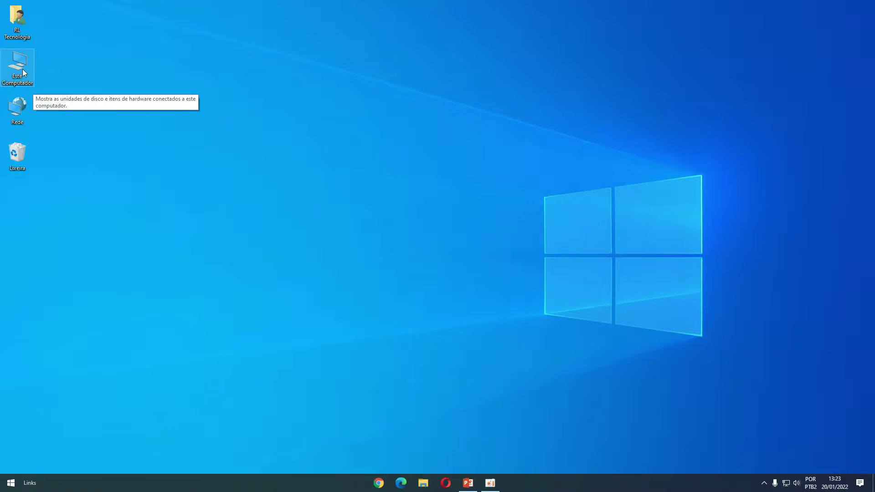
Step: Select the Rede desktop icon and sweep several selection rectangles across the empty desktop area
left_click(19, 118)
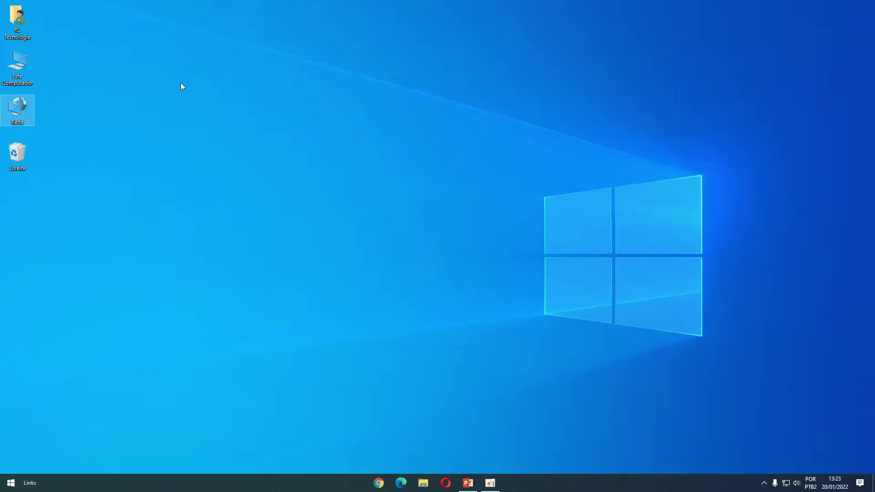
left_click_drag(171, 108, 335, 254)
left_click_drag(198, 109, 365, 269)
left_click_drag(202, 124, 379, 292)
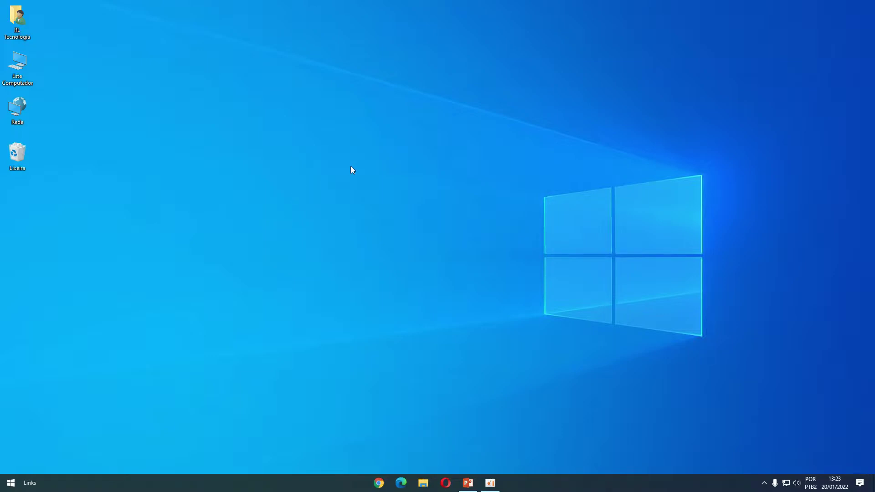
Step: Examine the context menus of the empty desktop, the Este Computador icon and the pinned Google Chrome icon, dismissing each one
right_click(375, 134)
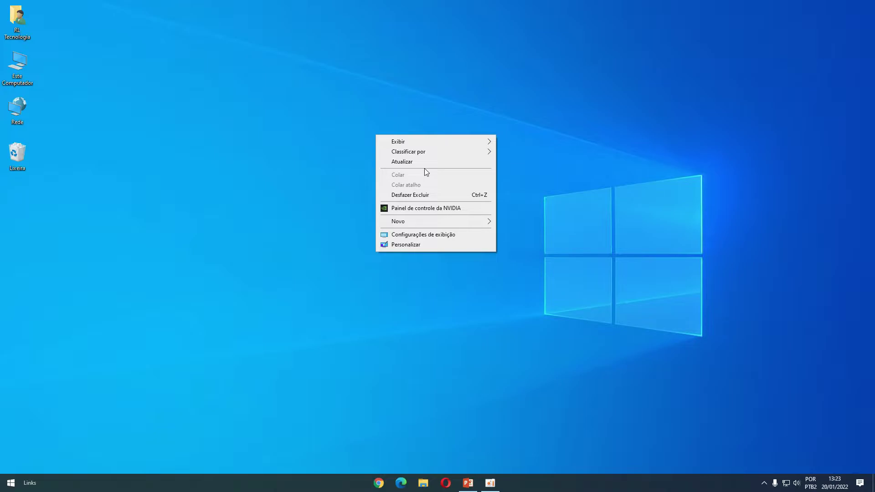
left_click(321, 190)
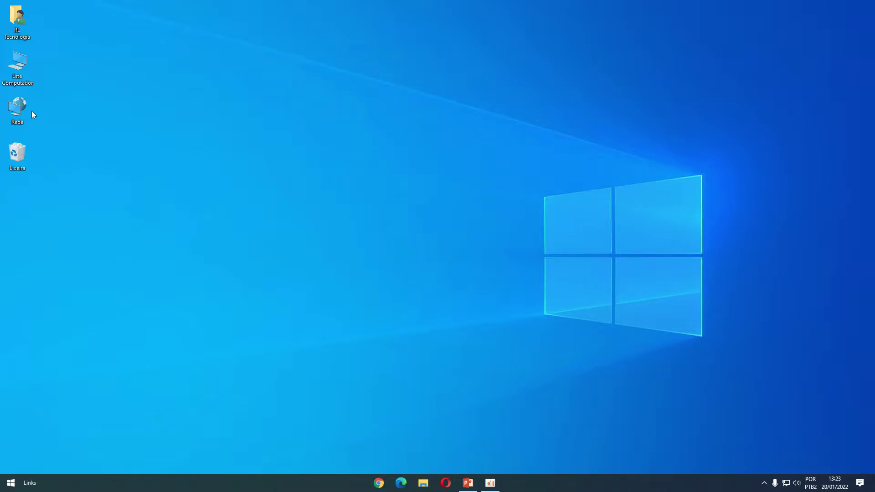
right_click(20, 75)
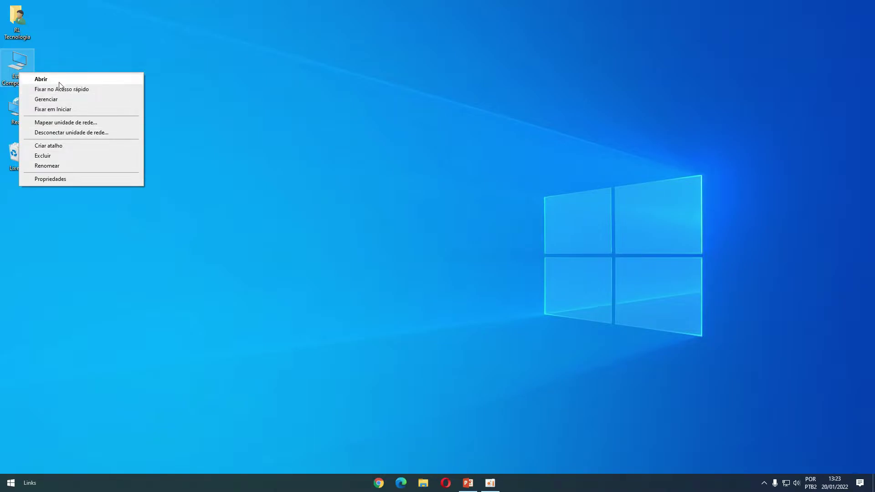
left_click(198, 114)
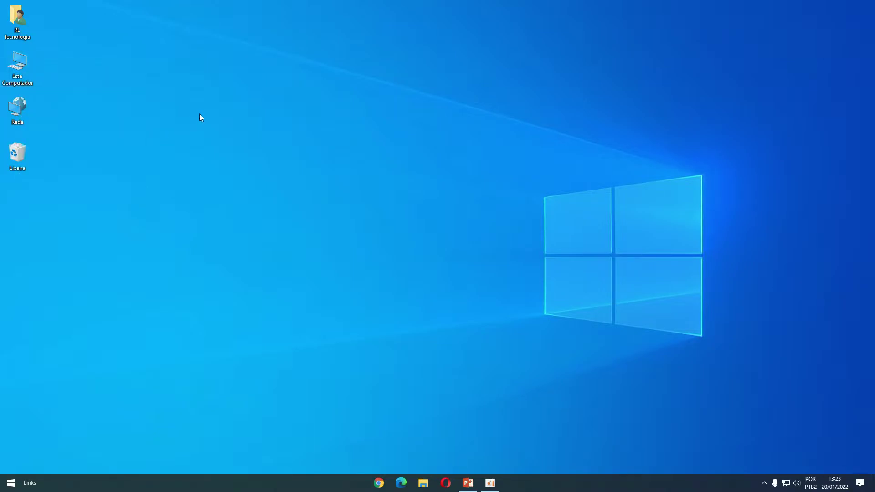
right_click(381, 486)
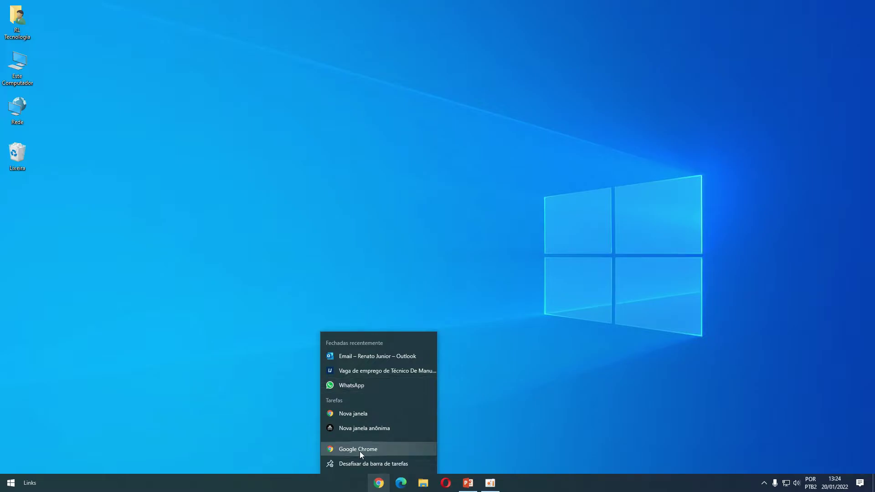
left_click(487, 284)
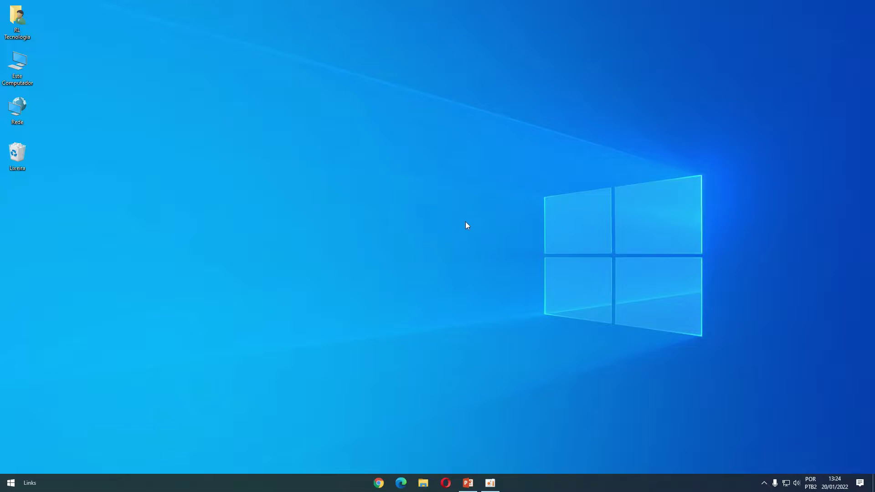
left_click_drag(371, 166, 491, 263)
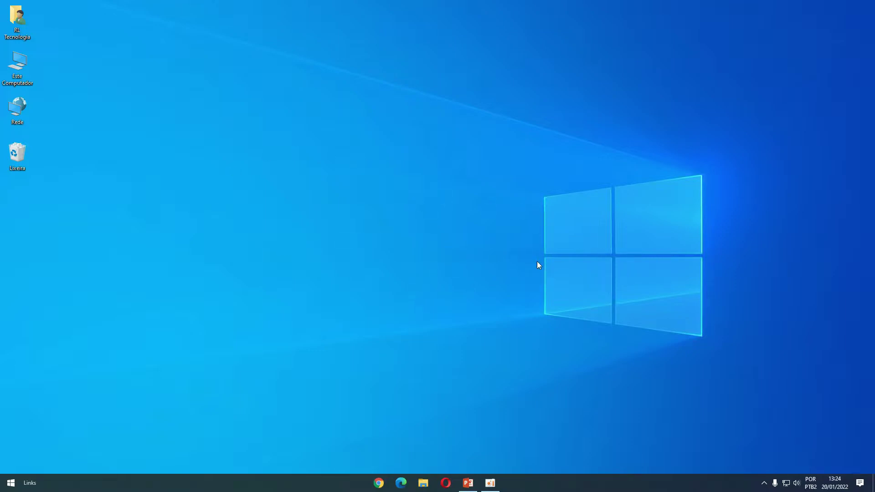
Step: View the Data e hora settings from the system clock, move the settings window and close it
right_click(836, 487)
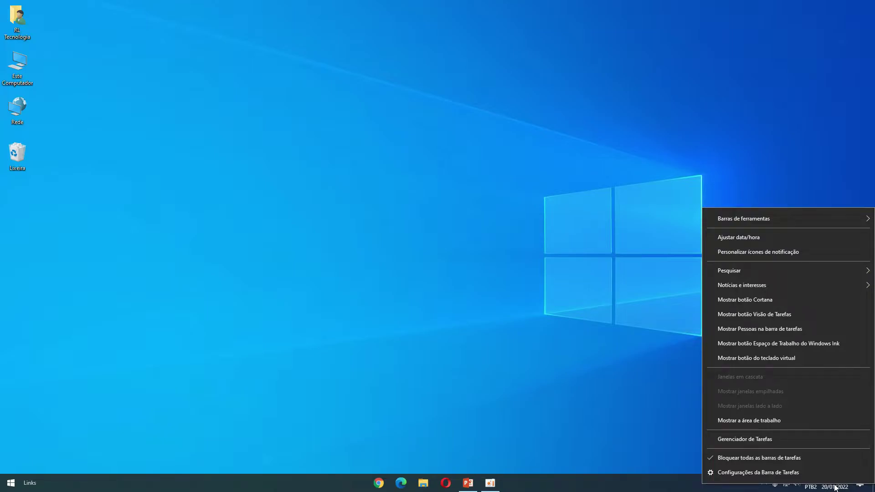
left_click(750, 237)
left_click_drag(370, 39, 520, 47)
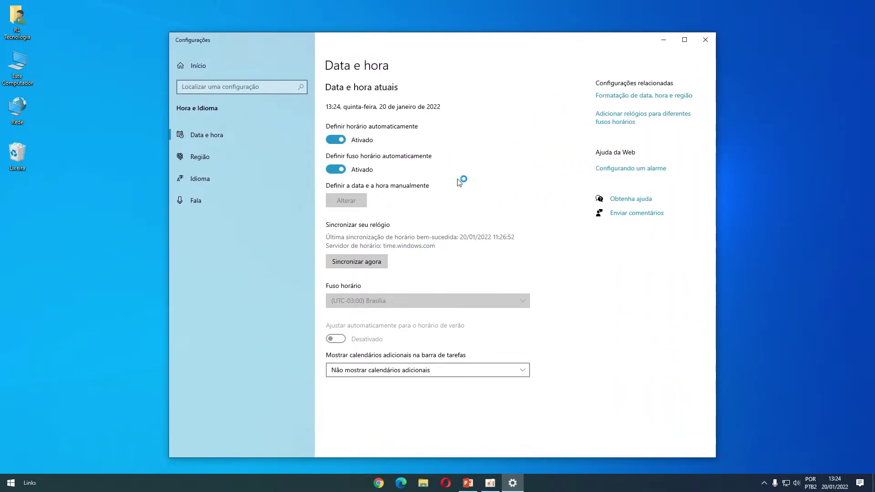
left_click(705, 40)
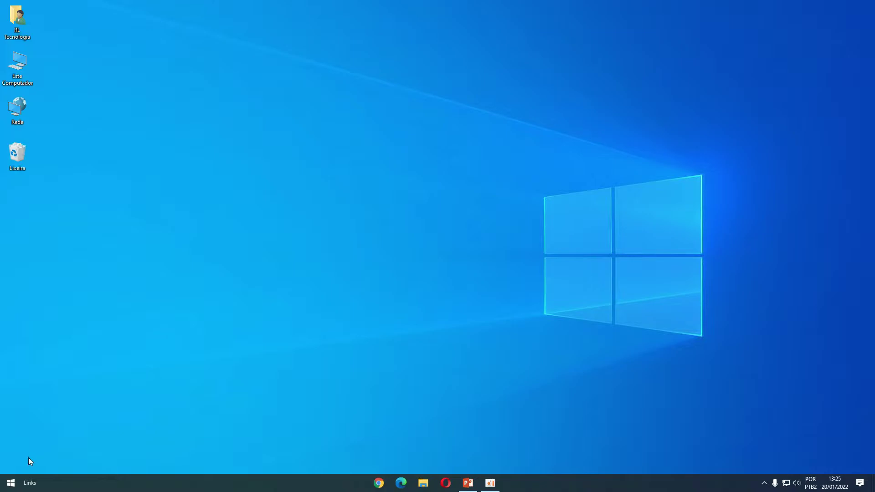
Step: Search for "paint" and launch the Paint application
left_click(9, 487)
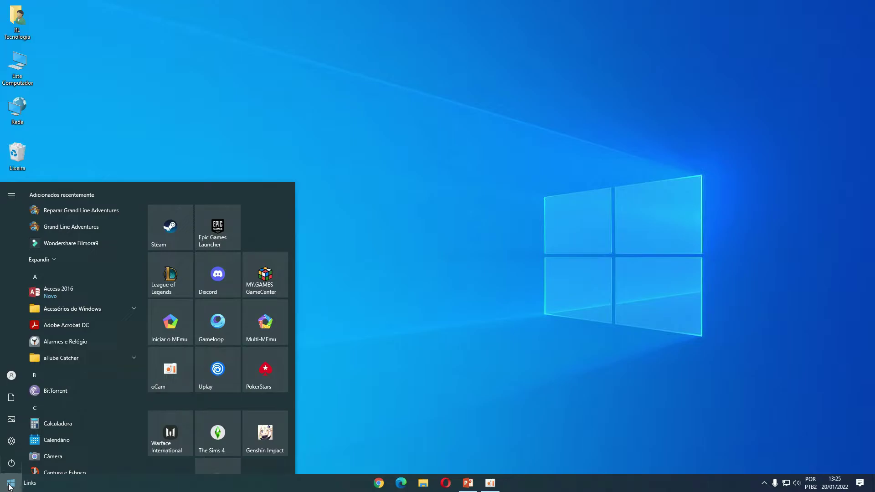
type("paint")
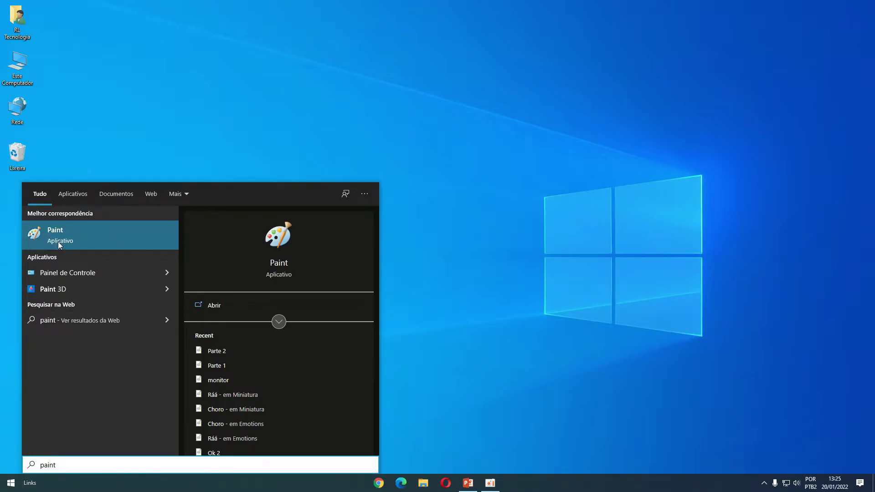
left_click(83, 232)
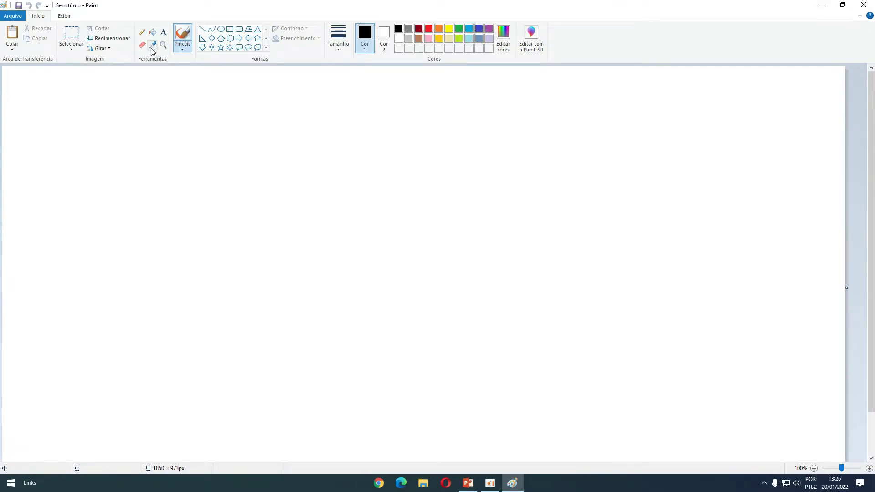
Step: Draw a large truck-like outline, zigzags, a circle and a rounded square freehand on the canvas with the black brush
left_click(182, 51)
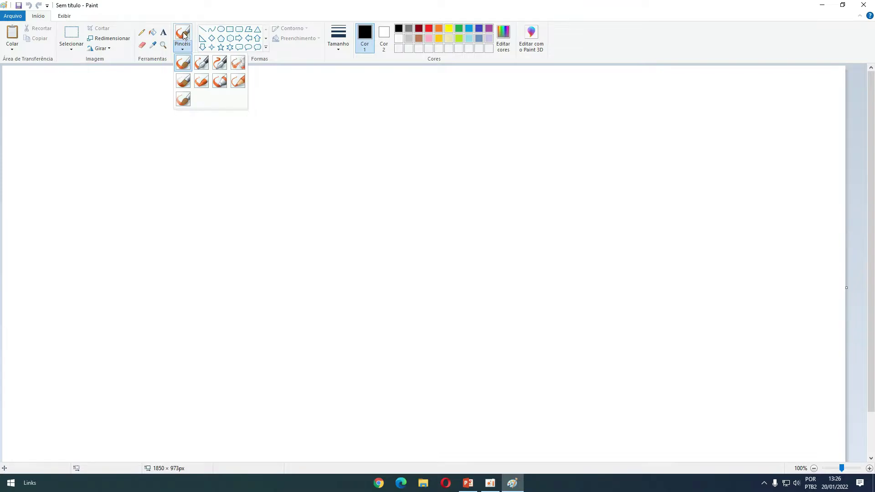
left_click(365, 33)
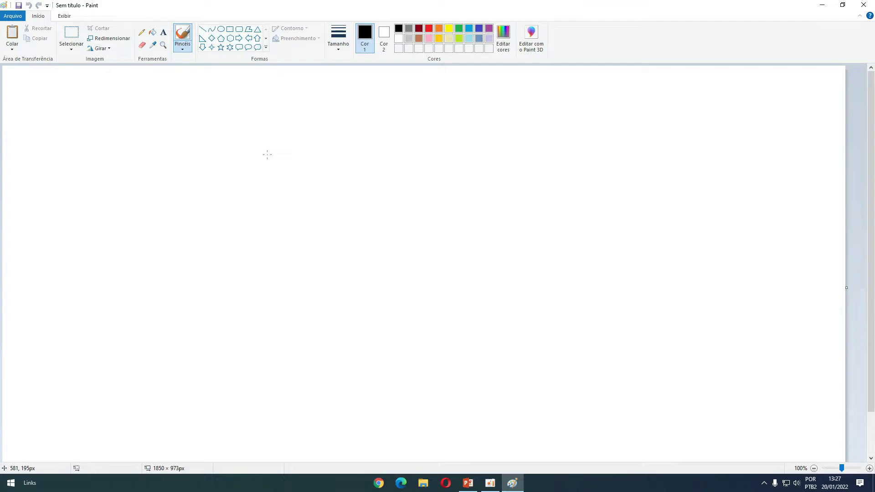
mouse_move(267, 154)
left_mouse_down()
mouse_move(387, 254)
mouse_move(421, 204)
mouse_move(478, 149)
mouse_move(614, 144)
mouse_move(642, 269)
mouse_move(109, 271)
mouse_move(105, 133)
mouse_move(280, 144)
mouse_move(308, 259)
left_mouse_up()
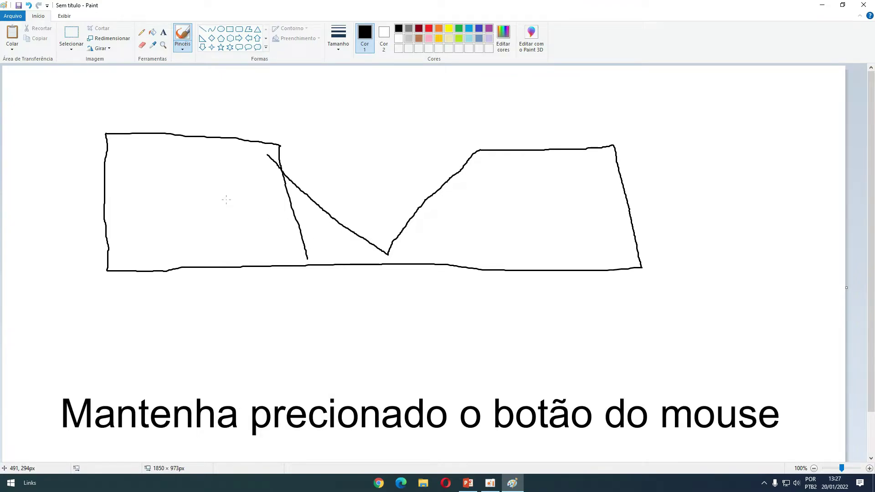
mouse_move(226, 200)
left_mouse_down()
mouse_move(271, 255)
mouse_move(340, 177)
mouse_move(402, 256)
mouse_move(455, 176)
mouse_move(537, 256)
mouse_move(589, 178)
mouse_move(651, 267)
mouse_move(667, 255)
mouse_move(709, 165)
mouse_move(779, 275)
mouse_move(581, 300)
mouse_move(555, 226)
mouse_move(481, 314)
mouse_move(445, 241)
mouse_move(367, 313)
mouse_move(333, 252)
mouse_move(292, 311)
mouse_move(236, 253)
mouse_move(155, 291)
mouse_move(237, 373)
mouse_move(320, 323)
mouse_move(313, 263)
mouse_move(179, 241)
mouse_move(144, 315)
left_mouse_up()
mouse_move(204, 158)
left_mouse_down()
mouse_move(202, 181)
mouse_move(230, 235)
mouse_move(282, 206)
mouse_move(278, 161)
mouse_move(193, 156)
left_mouse_up()
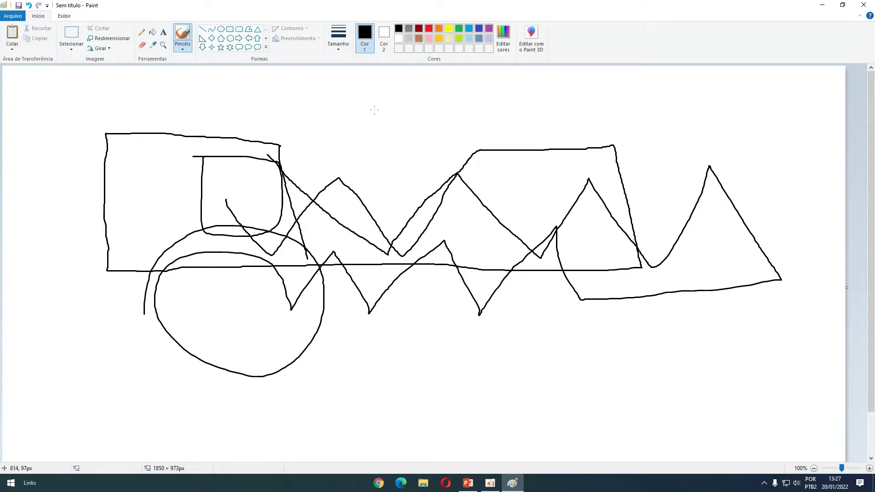
Step: Add a small pointed shape, a small car, a narrow rectangle, and a slanted line with a square in black brush strokes
mouse_move(368, 134)
left_mouse_down()
mouse_move(400, 91)
mouse_move(421, 131)
mouse_move(369, 128)
mouse_move(399, 172)
mouse_move(419, 167)
mouse_move(416, 123)
left_mouse_up()
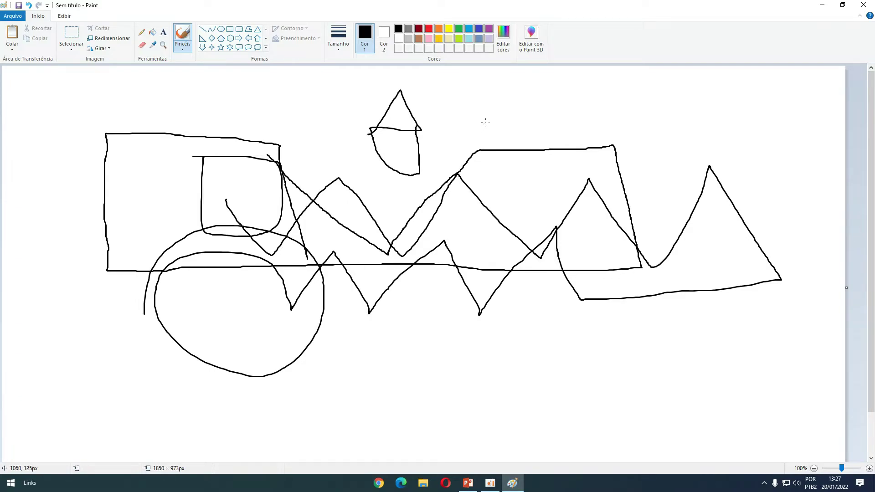
mouse_move(492, 119)
left_mouse_down()
mouse_move(509, 126)
mouse_move(482, 115)
left_mouse_up()
mouse_move(547, 134)
left_mouse_down()
mouse_move(584, 135)
mouse_move(508, 136)
mouse_move(599, 135)
mouse_move(592, 105)
mouse_move(544, 105)
mouse_move(531, 89)
mouse_move(471, 90)
mouse_move(471, 118)
mouse_move(457, 121)
mouse_move(497, 134)
left_mouse_up()
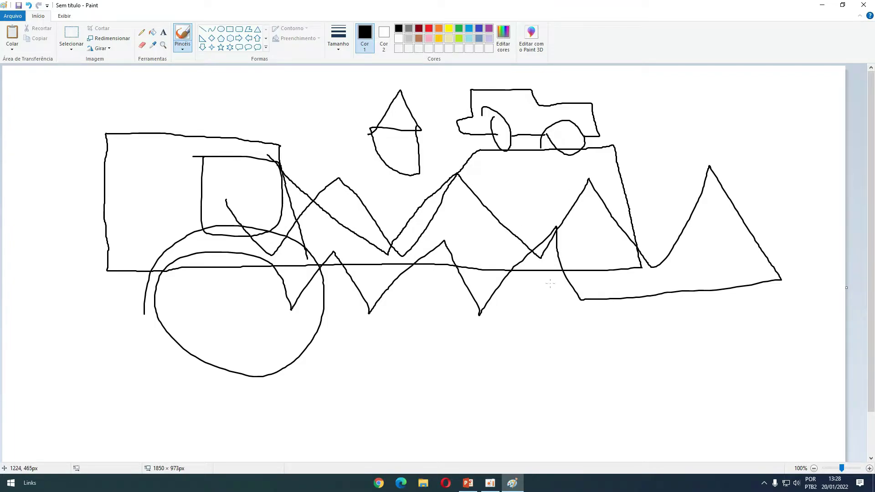
mouse_move(388, 342)
left_mouse_down()
mouse_move(469, 337)
mouse_move(466, 362)
mouse_move(399, 360)
mouse_move(388, 344)
left_mouse_up()
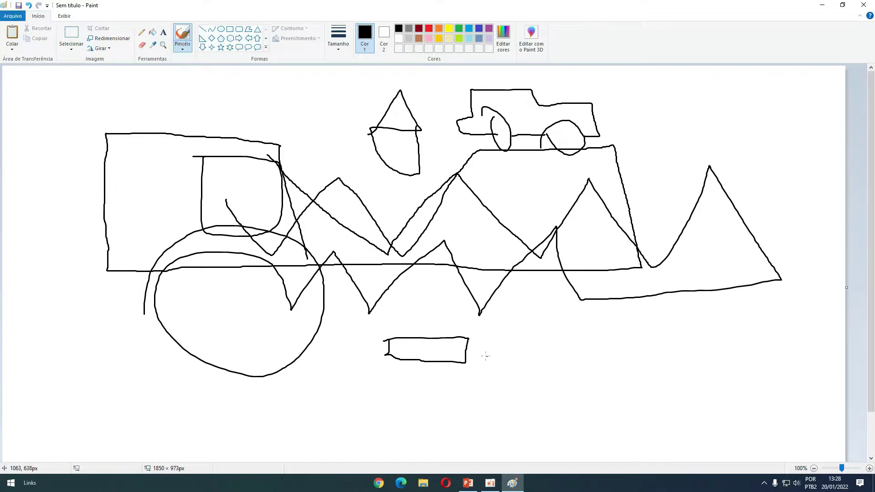
mouse_move(643, 131)
left_mouse_down()
mouse_move(661, 197)
mouse_move(674, 334)
mouse_move(578, 339)
mouse_move(577, 256)
mouse_move(626, 226)
mouse_move(674, 226)
left_mouse_up()
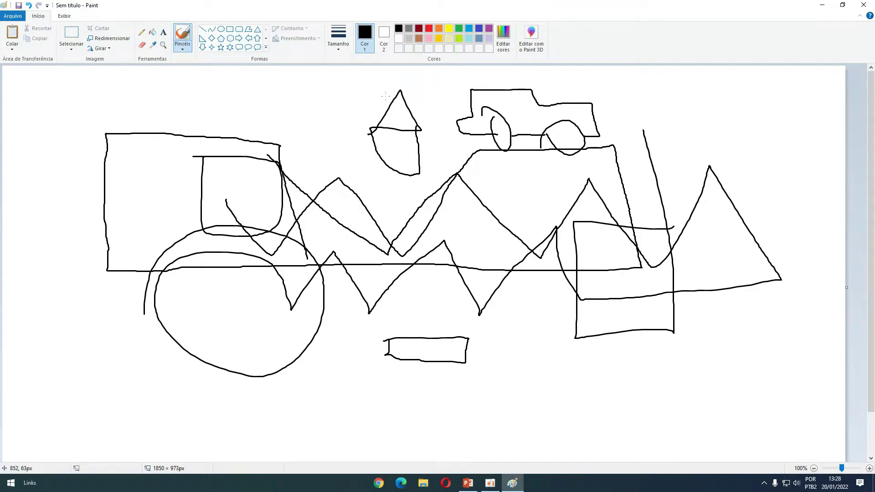
Step: Paint a tree below the black shapes, with a green ground strip, a brown two-line trunk and a green crown
left_click(458, 29)
mouse_move(376, 396)
left_mouse_down()
mouse_move(518, 397)
mouse_move(401, 408)
mouse_move(393, 400)
mouse_move(464, 408)
mouse_move(485, 400)
mouse_move(461, 412)
mouse_move(445, 409)
mouse_move(479, 395)
left_mouse_up()
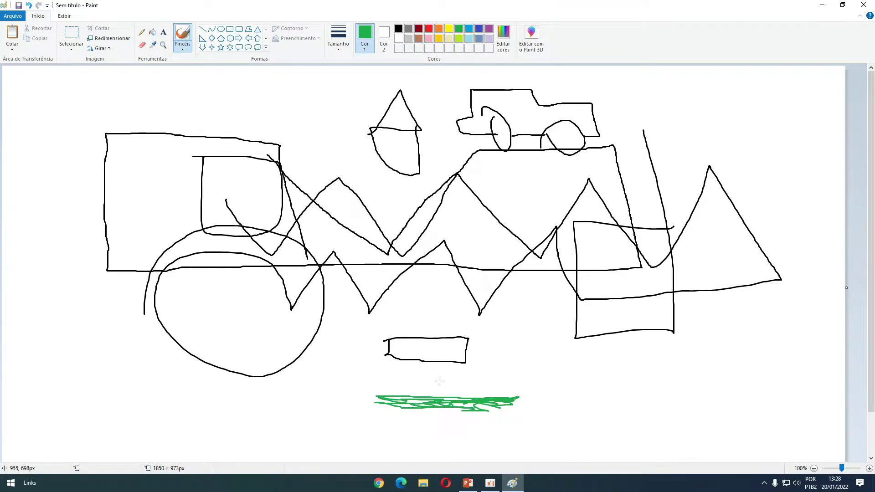
left_click(417, 40)
left_click_drag(496, 399, 484, 356)
left_click_drag(501, 398, 510, 354)
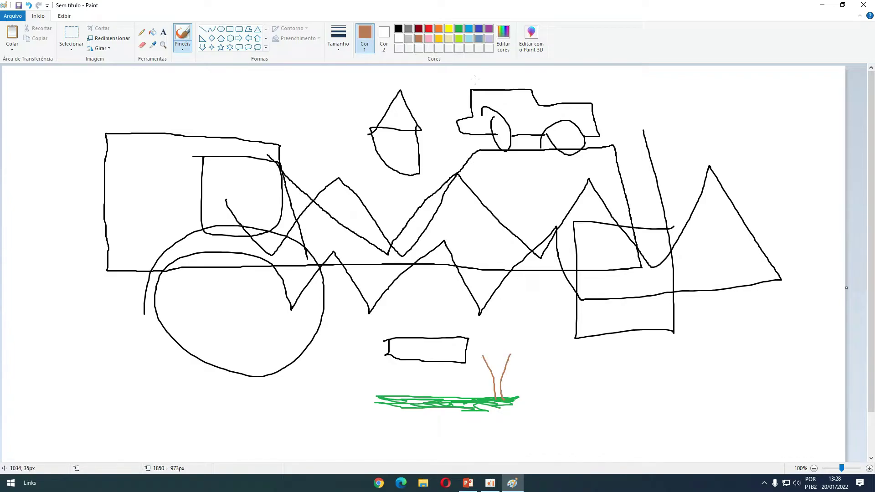
left_click(459, 30)
mouse_move(490, 367)
left_mouse_down()
mouse_move(467, 370)
mouse_move(469, 333)
mouse_move(491, 327)
mouse_move(520, 337)
mouse_move(523, 350)
mouse_move(510, 363)
left_mouse_up()
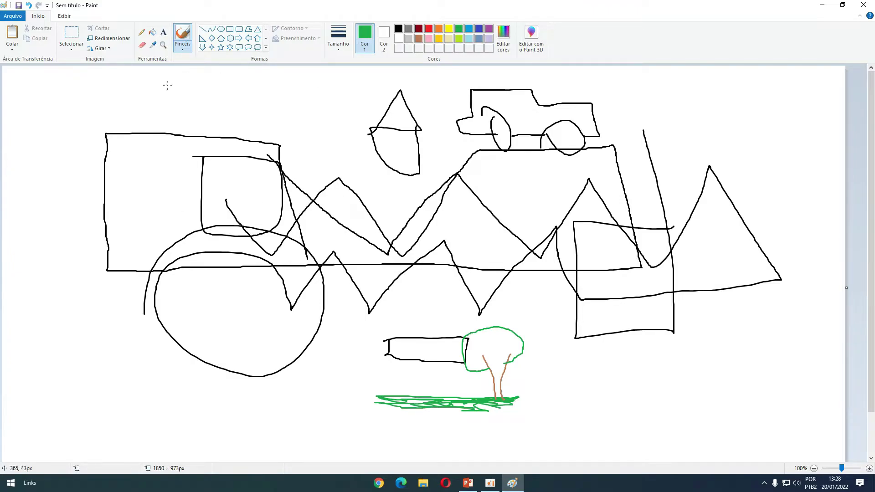
Step: Erase the tree's green crown, the narrow black rectangle beside it and the low point of the zigzag above them
left_click(142, 45)
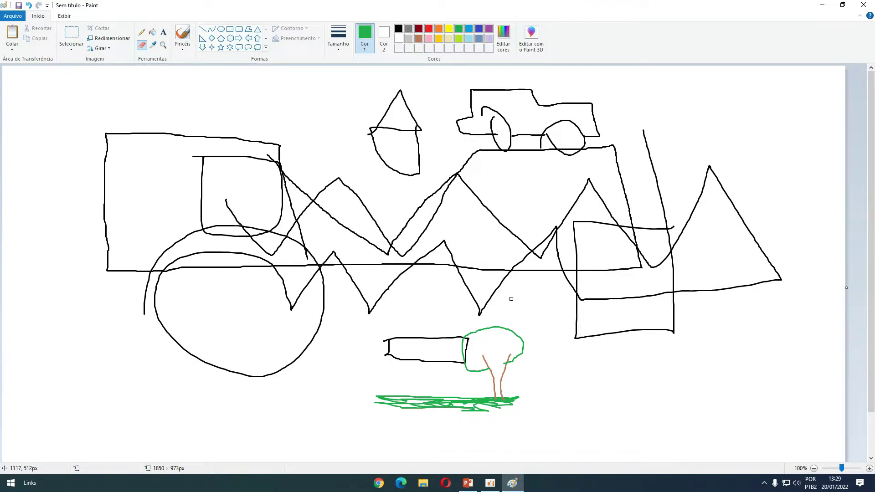
mouse_move(522, 340)
left_mouse_down()
mouse_move(377, 345)
mouse_move(406, 335)
mouse_move(462, 336)
left_mouse_up()
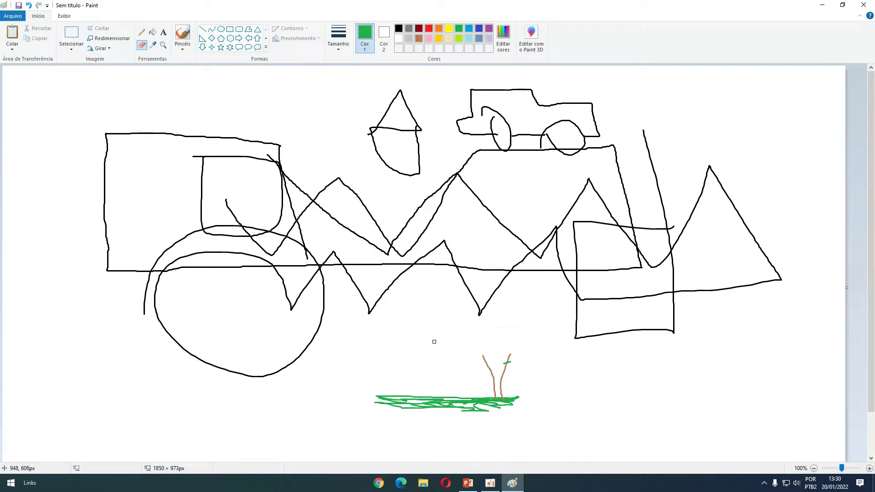
mouse_move(372, 317)
left_mouse_down()
mouse_move(391, 285)
mouse_move(365, 299)
left_mouse_up()
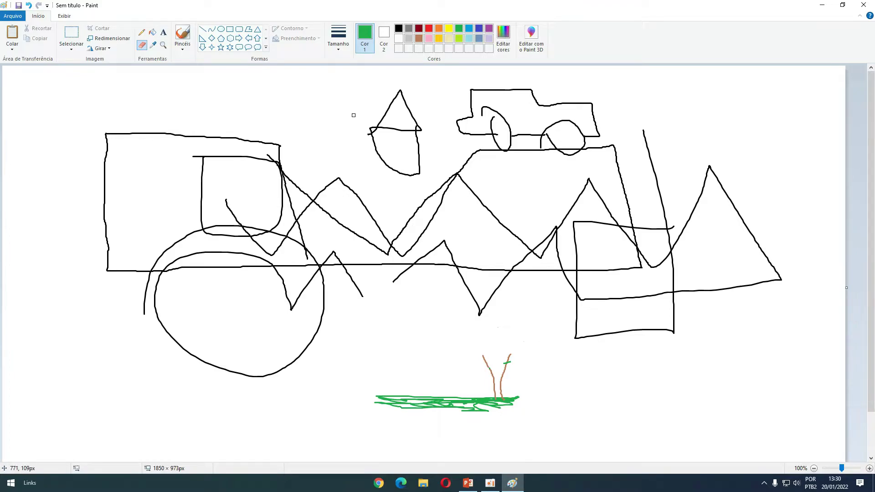
Step: Start a new blank Paint image, discarding the current drawing without saving it
left_click(14, 17)
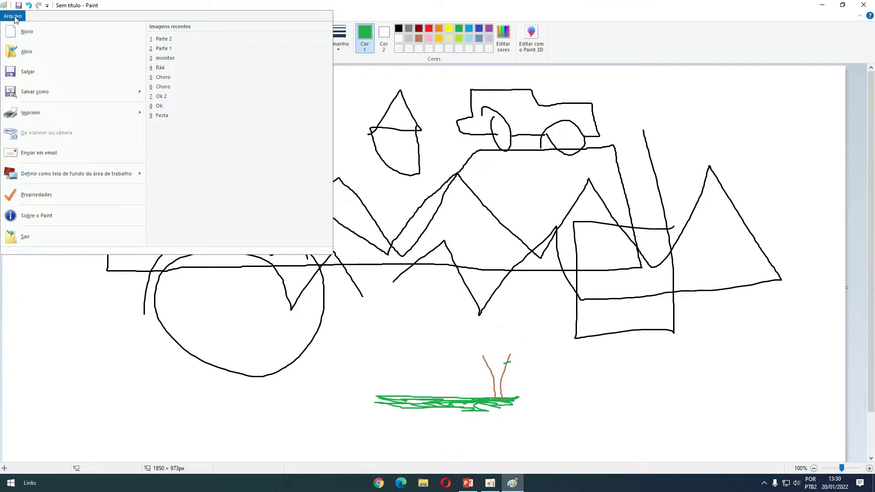
left_click(43, 32)
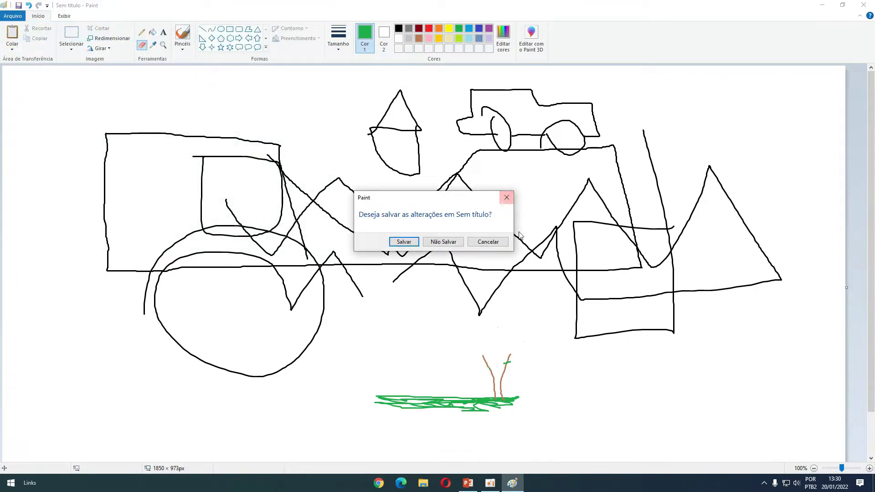
left_click_drag(405, 193, 405, 184)
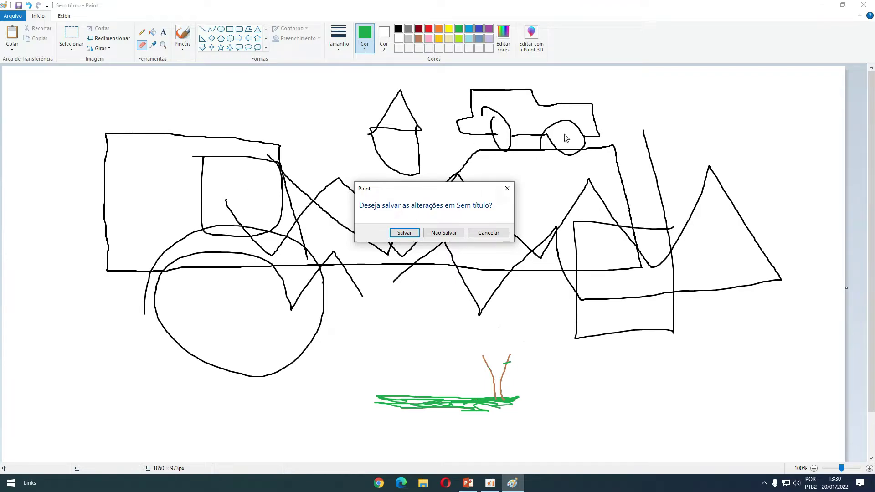
left_click(447, 236)
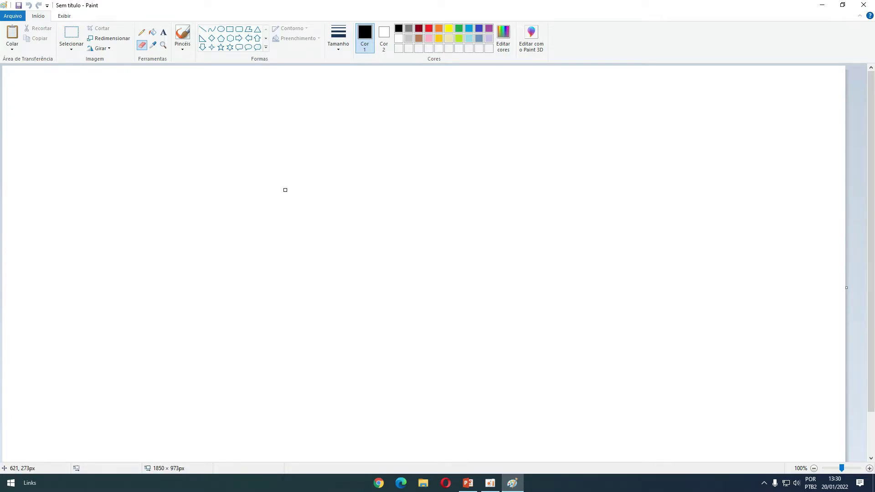
Step: Draw a wide flat shape with a zigzag underside and two rounded loops beneath it, using the black brush
left_click(186, 35)
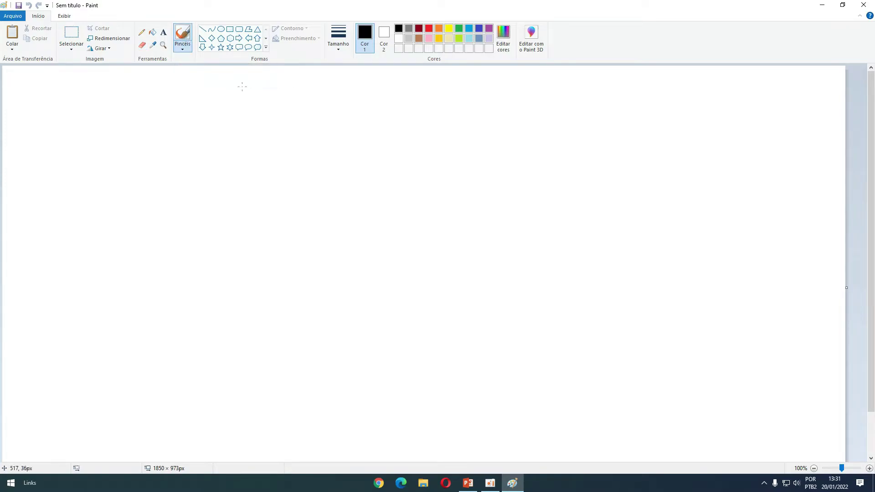
mouse_move(213, 192)
left_mouse_down()
mouse_move(254, 244)
mouse_move(296, 223)
mouse_move(326, 190)
mouse_move(379, 220)
mouse_move(409, 182)
mouse_move(284, 171)
mouse_move(189, 176)
mouse_move(171, 187)
mouse_move(197, 210)
mouse_move(235, 195)
left_mouse_up()
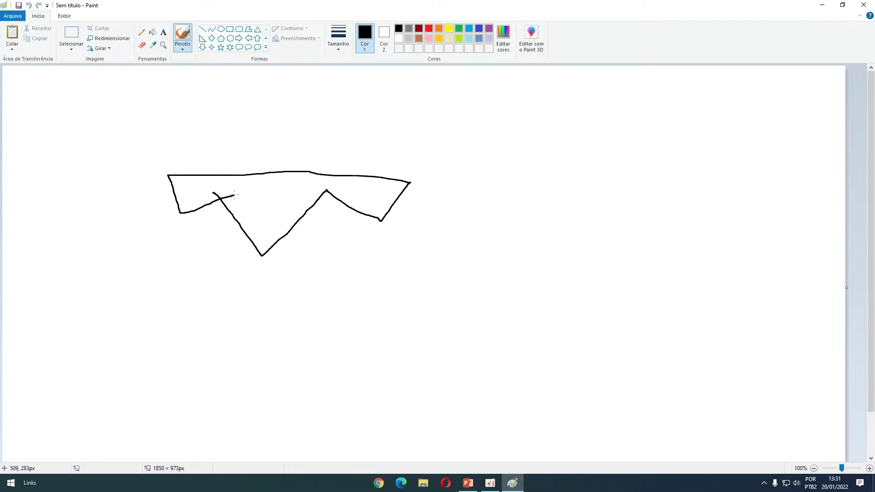
mouse_move(298, 218)
left_mouse_down()
mouse_move(353, 282)
mouse_move(354, 204)
left_mouse_up()
mouse_move(208, 202)
left_mouse_down()
mouse_move(187, 267)
mouse_move(264, 247)
left_mouse_up()
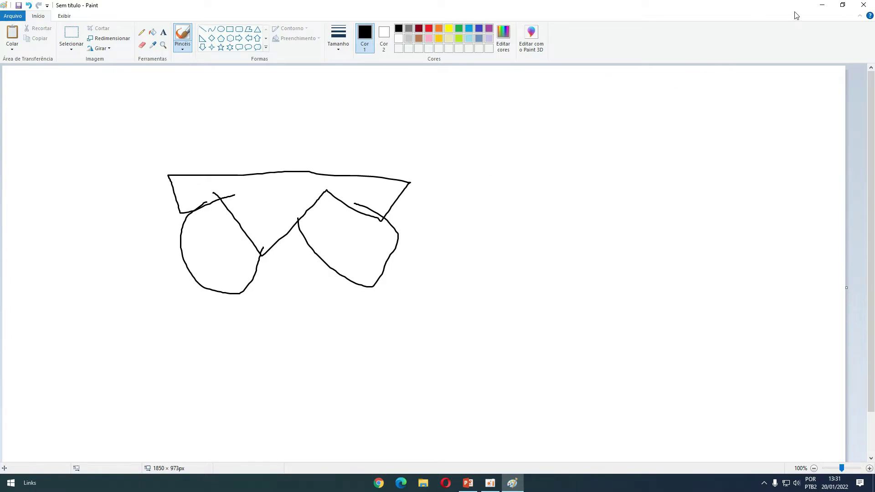
Step: Close Paint without saving the drawing and refresh the Windows desktop
left_click(864, 5)
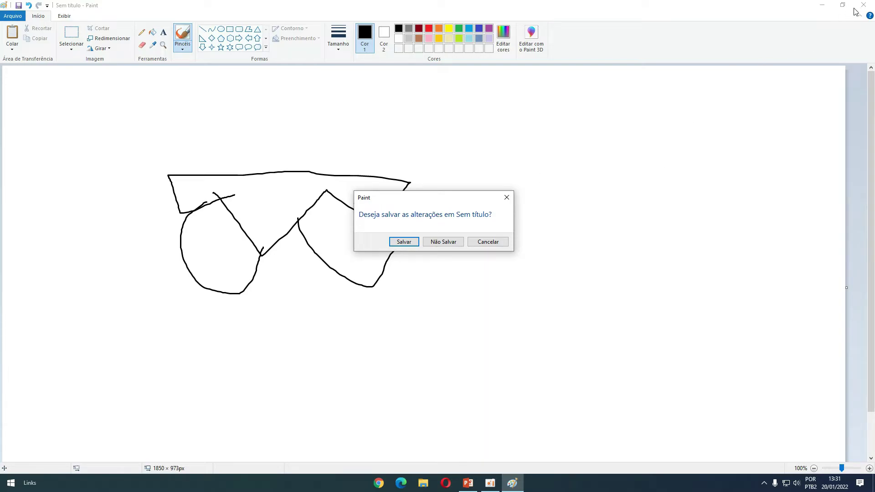
left_click(443, 245)
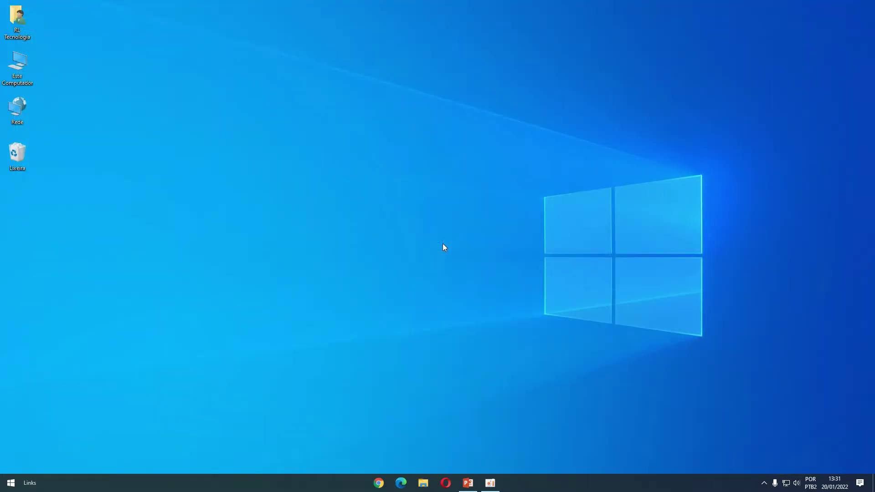
right_click(363, 152)
left_click(385, 178)
Step: Open Chrome and File Explorer, and maximize the File Explorer window
left_click(379, 482)
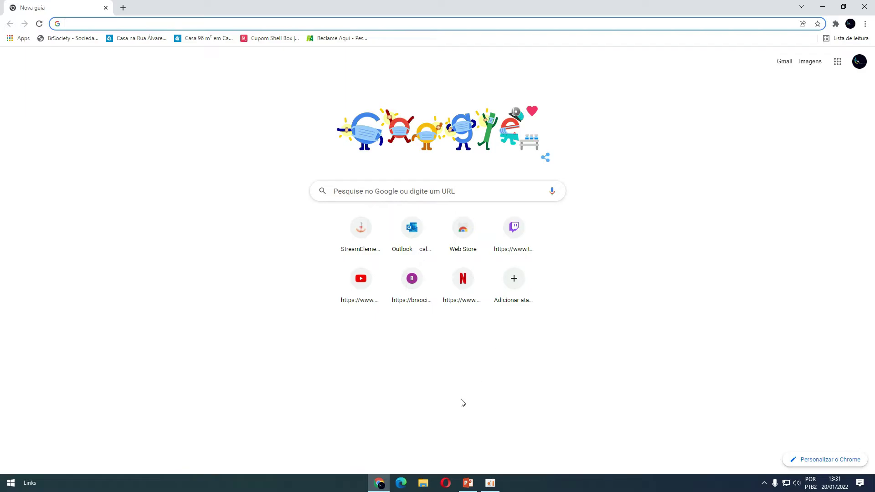
left_click(423, 483)
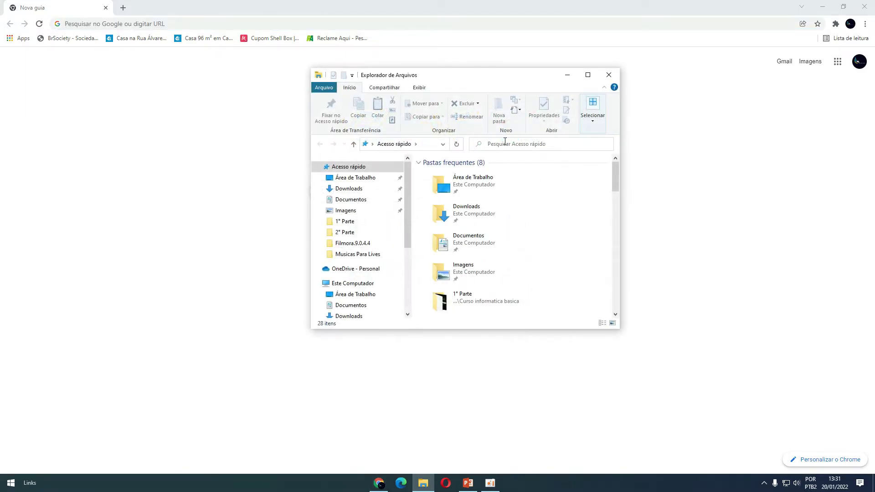
left_click(588, 75)
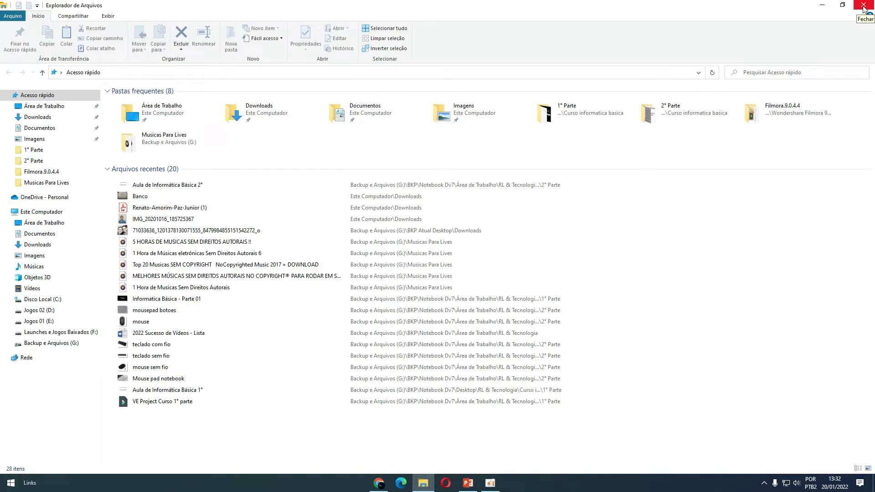
Step: Close the File Explorer and Chrome windows and refresh the empty desktop
left_click(864, 7)
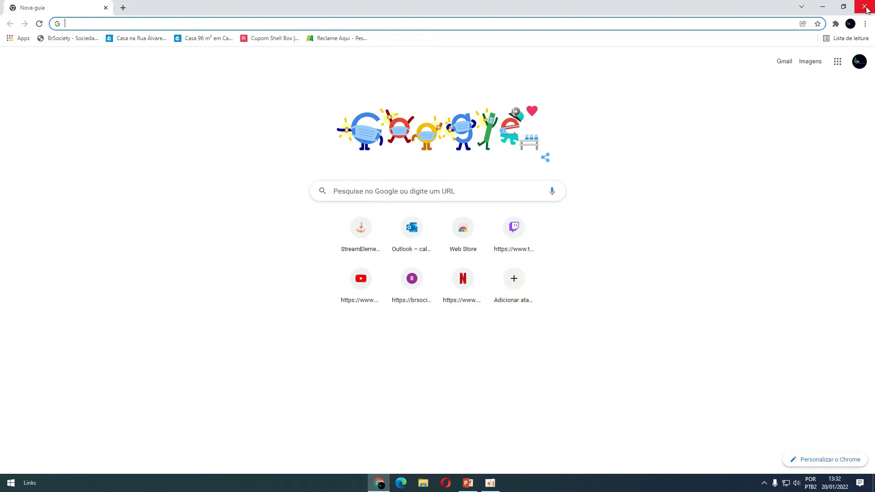
left_click(864, 7)
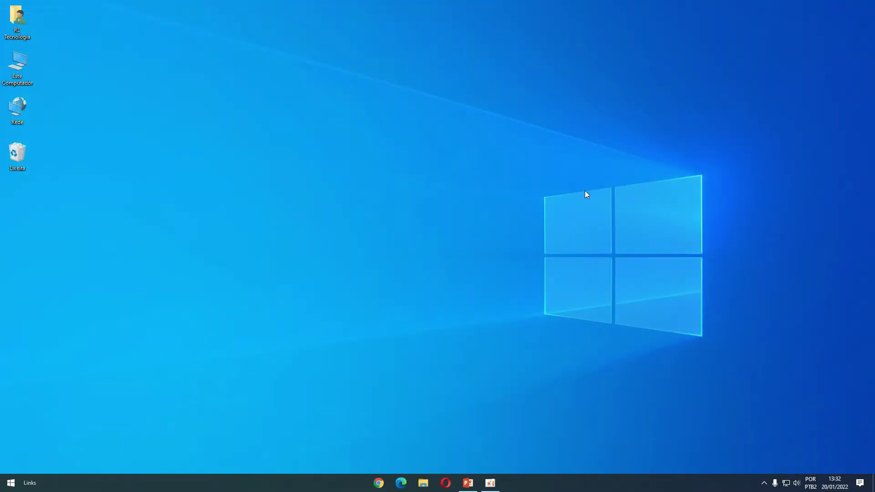
right_click(352, 168)
left_click(389, 196)
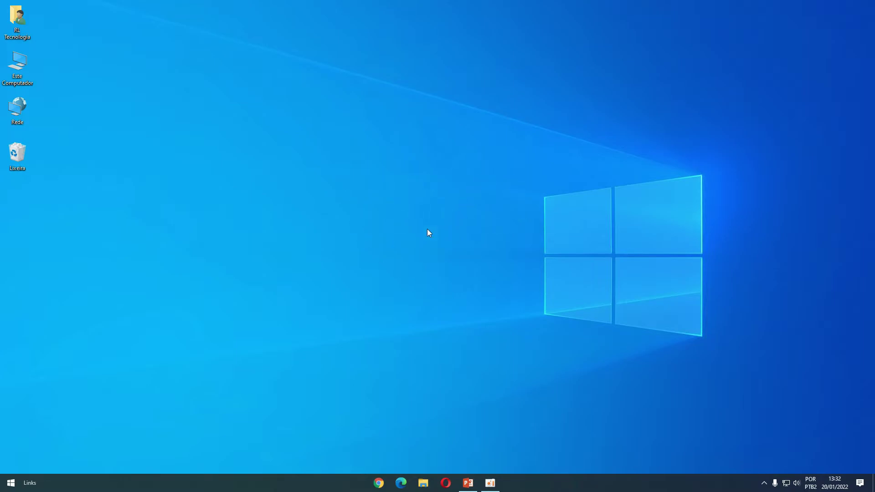
Step: View the Ligar/Desligar power options in Start and dismiss them without choosing one
left_click(11, 484)
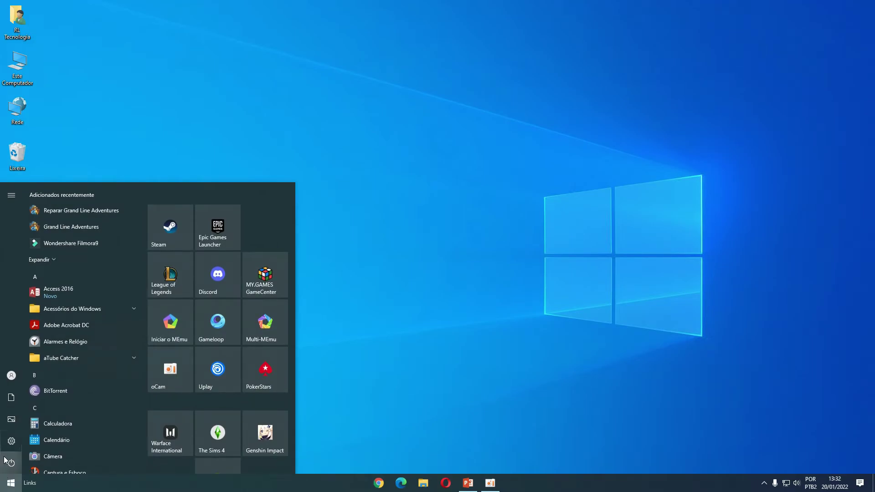
mouse_move(12, 465)
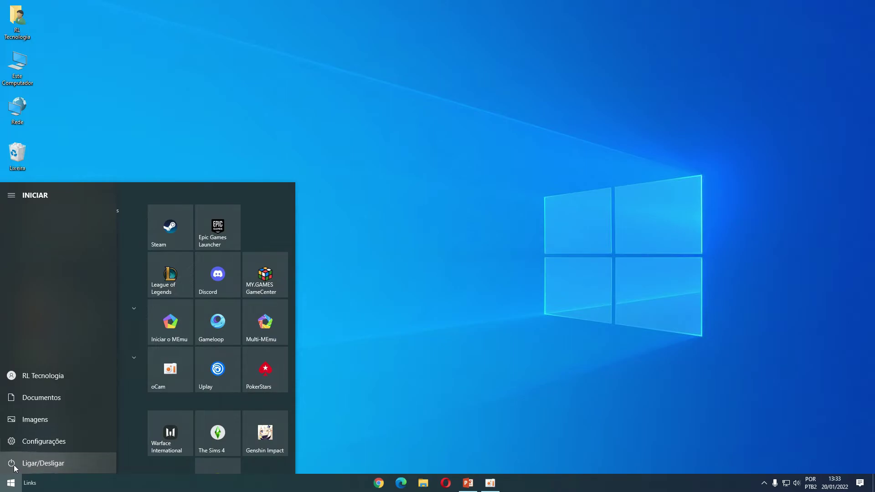
left_click(32, 466)
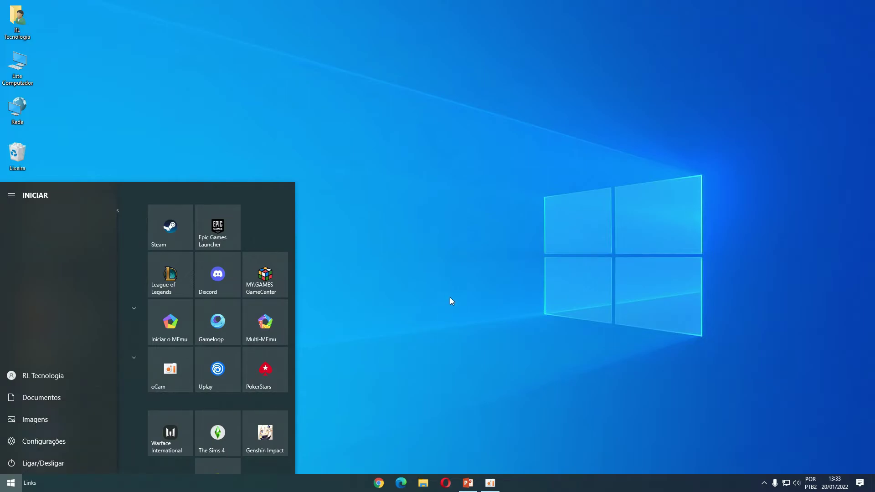
left_click(456, 281)
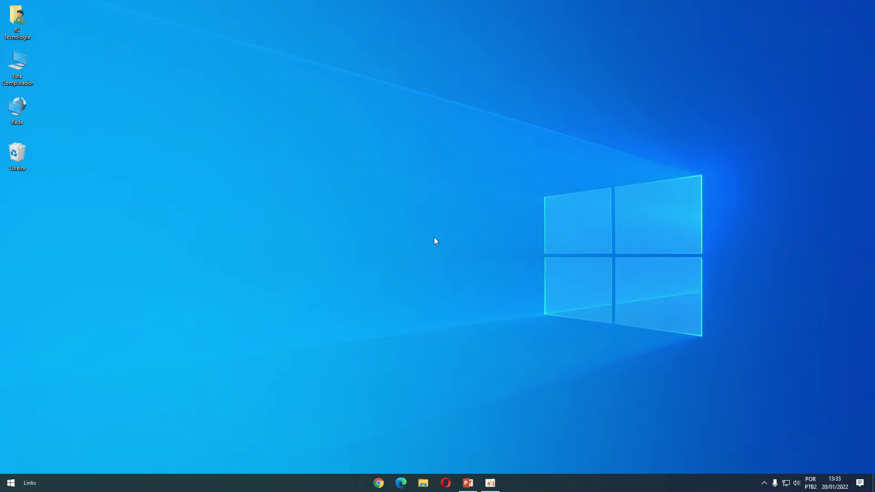